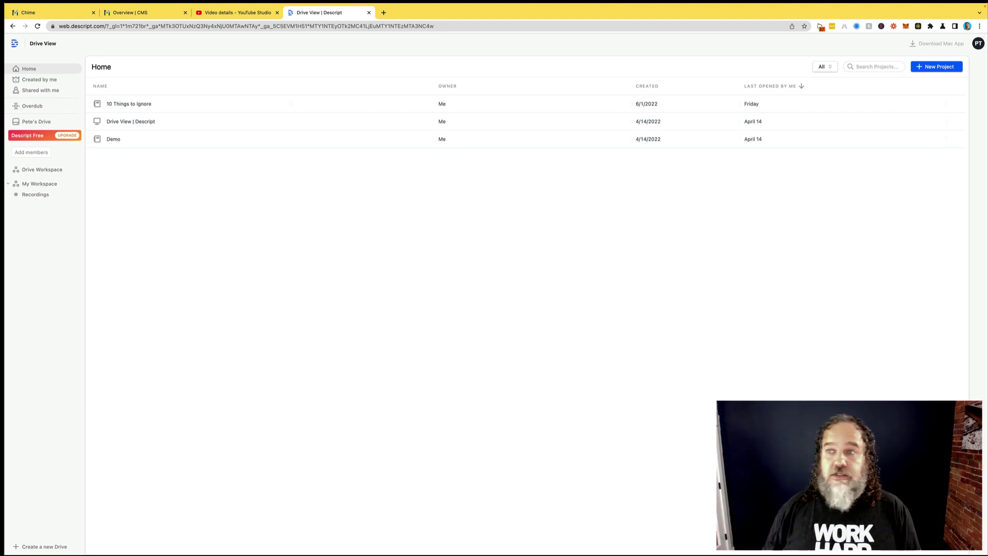
- Create a new Descript project named 'Brewery in New Freedom' and select it from the project list
{"action": "left_click", "coordinate": [936, 67]}
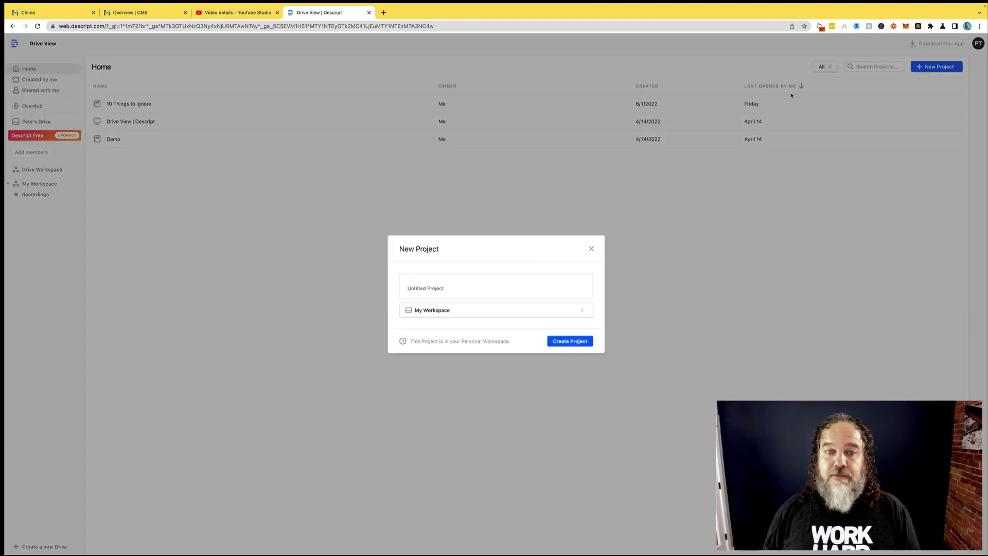
{"action": "type", "text": "Brewery in New Freedom"}
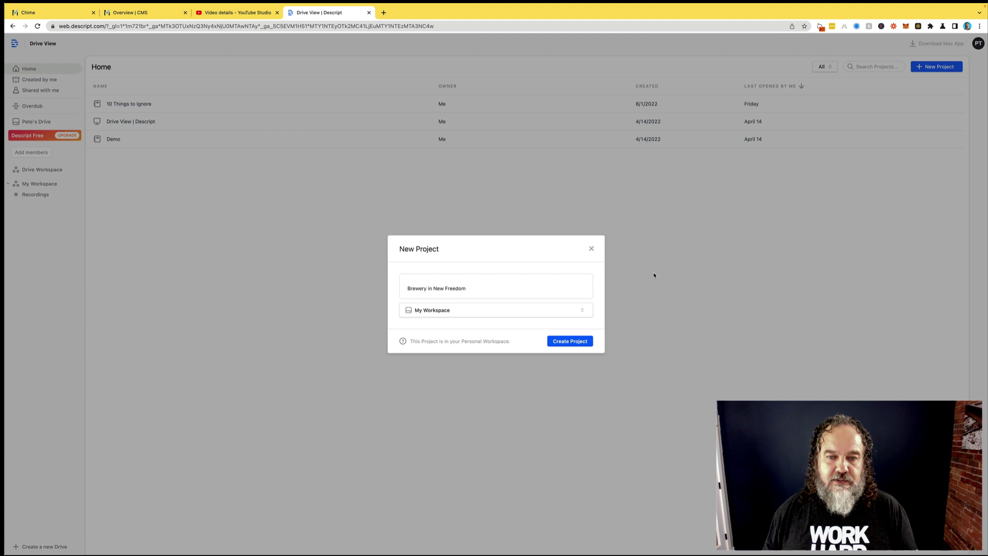
{"action": "left_click", "coordinate": [570, 341]}
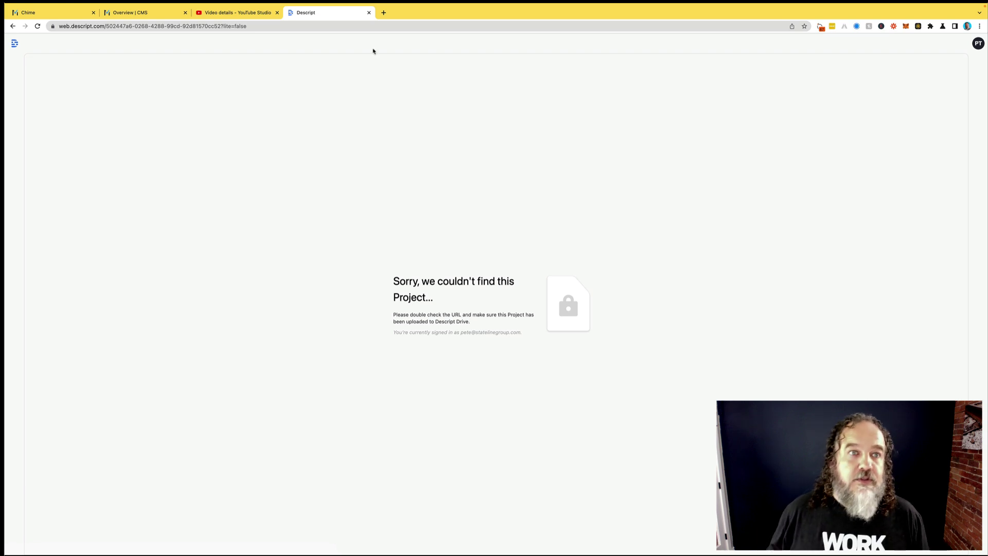
{"action": "left_click", "coordinate": [12, 26]}
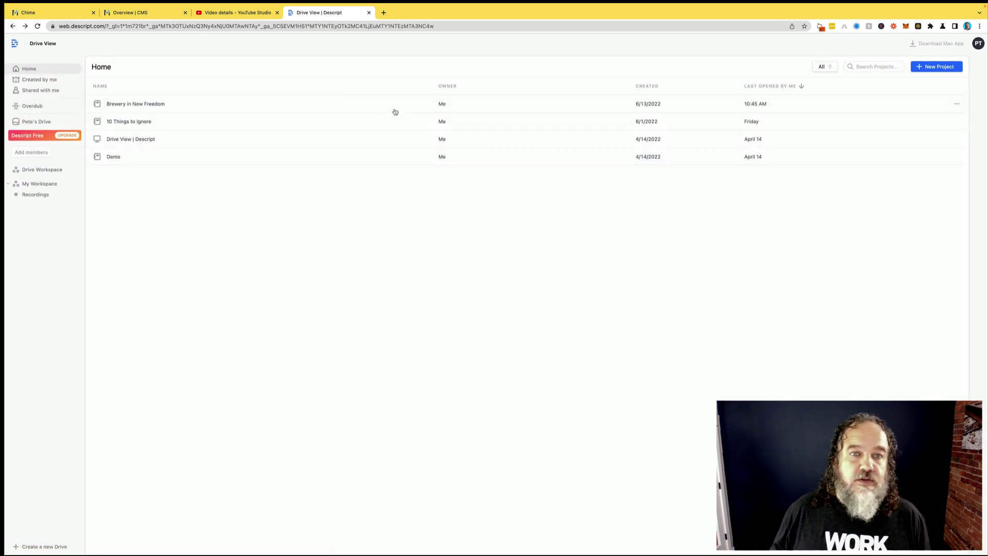
{"action": "left_click", "coordinate": [141, 104]}
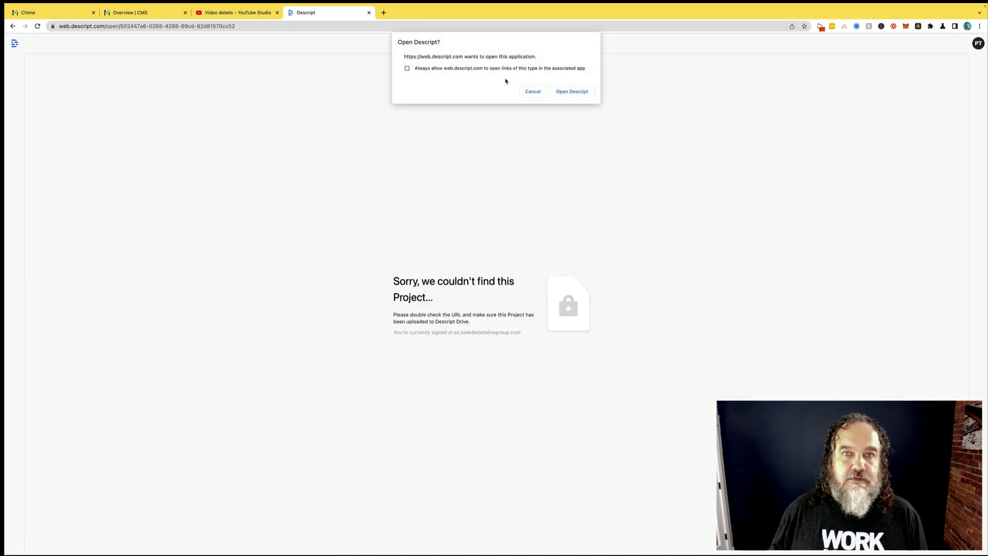
- Launch the Descript desktop app, dismiss Tip of the day, maximize, and open Brewery in New Freedom
{"action": "left_click", "coordinate": [571, 91]}
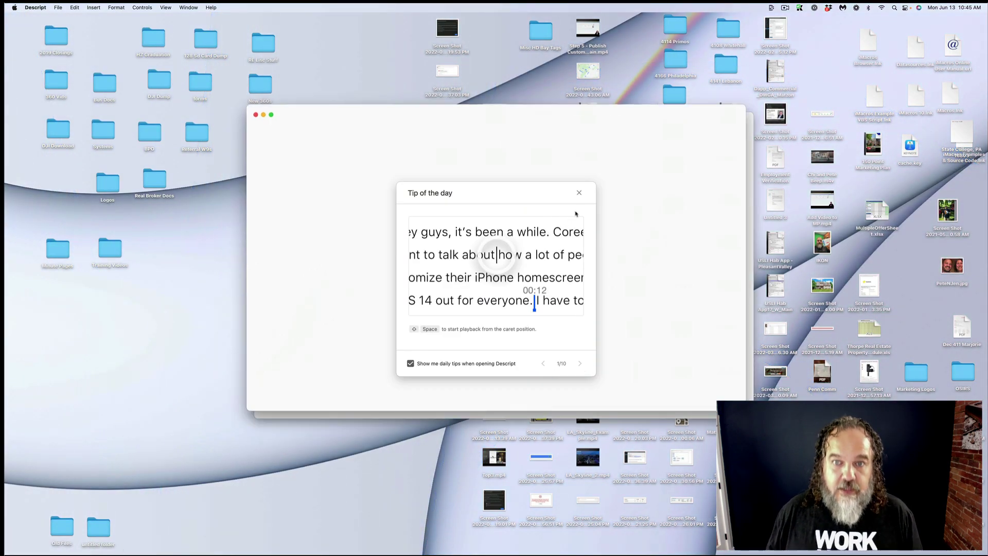
{"action": "left_click", "coordinate": [579, 193]}
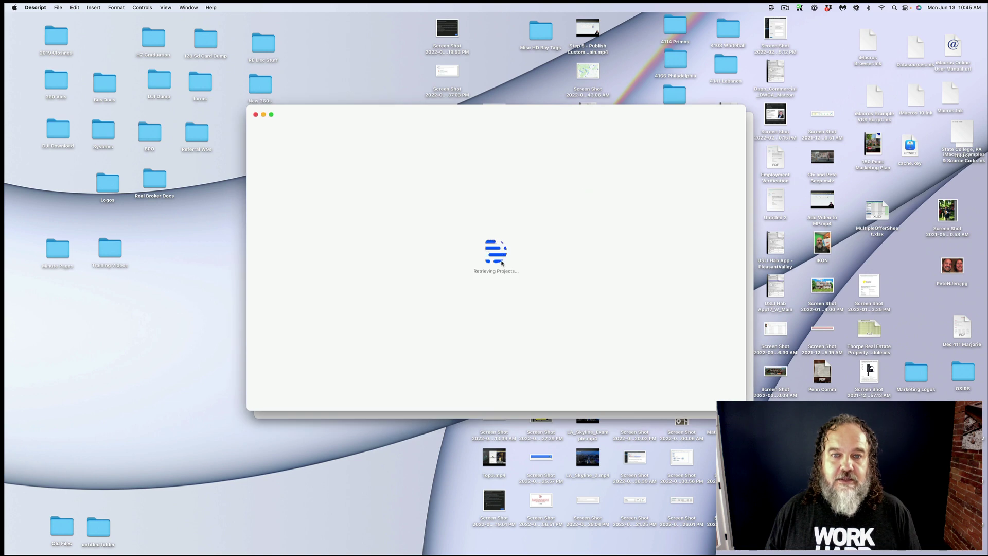
{"action": "left_click", "coordinate": [272, 114]}
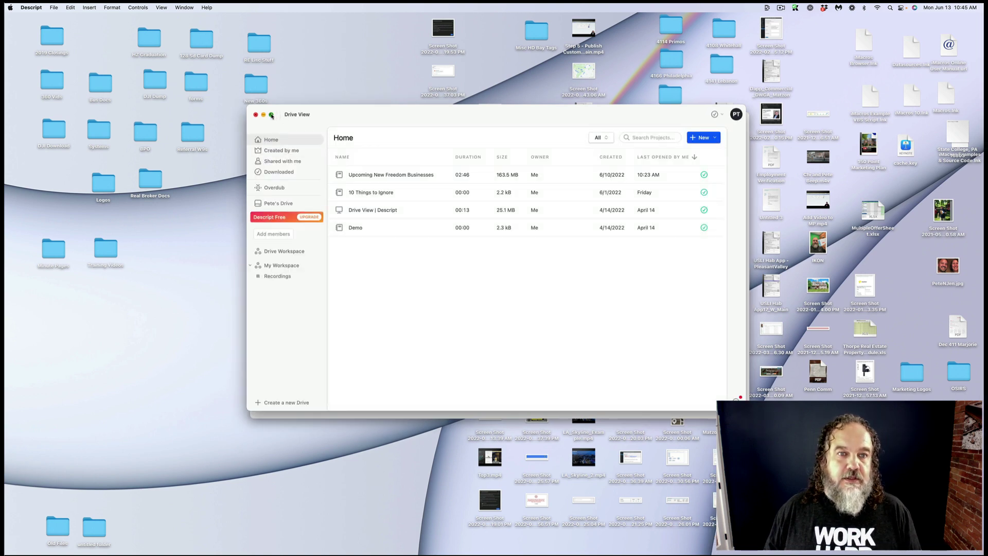
{"action": "double_click", "coordinate": [151, 75]}
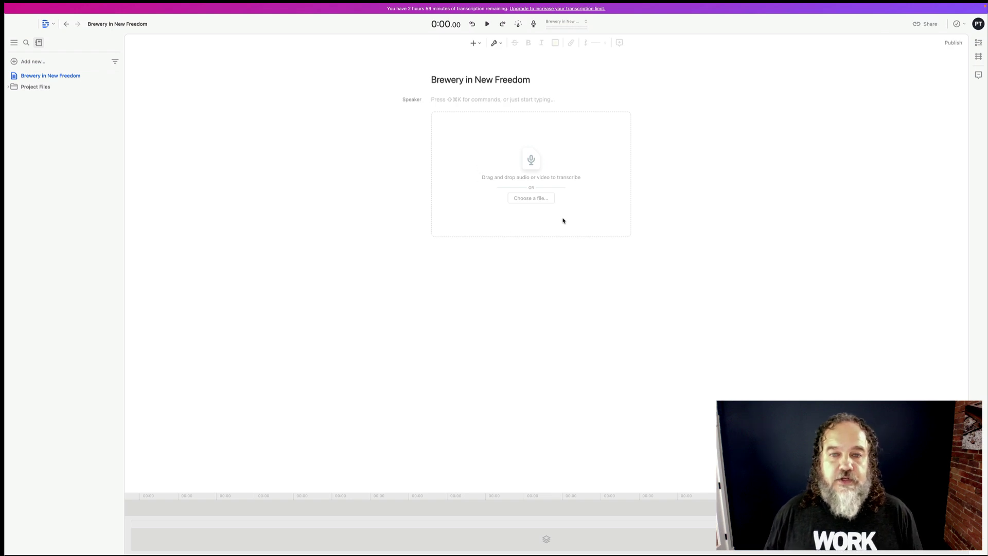
- Import NewFreedom_Upcoming.mp4 into the project and transcribe it in English
{"action": "left_click", "coordinate": [540, 200]}
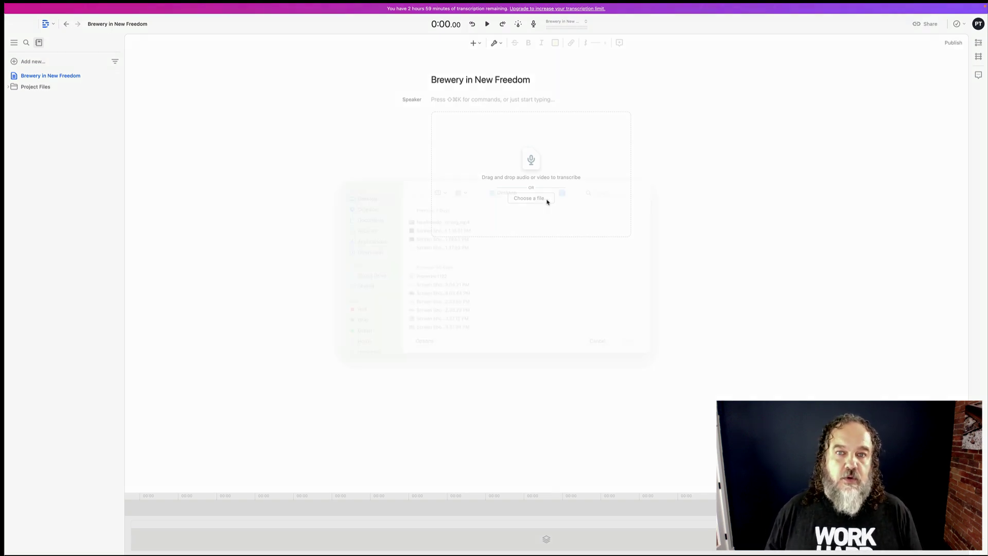
{"action": "left_click", "coordinate": [434, 234]}
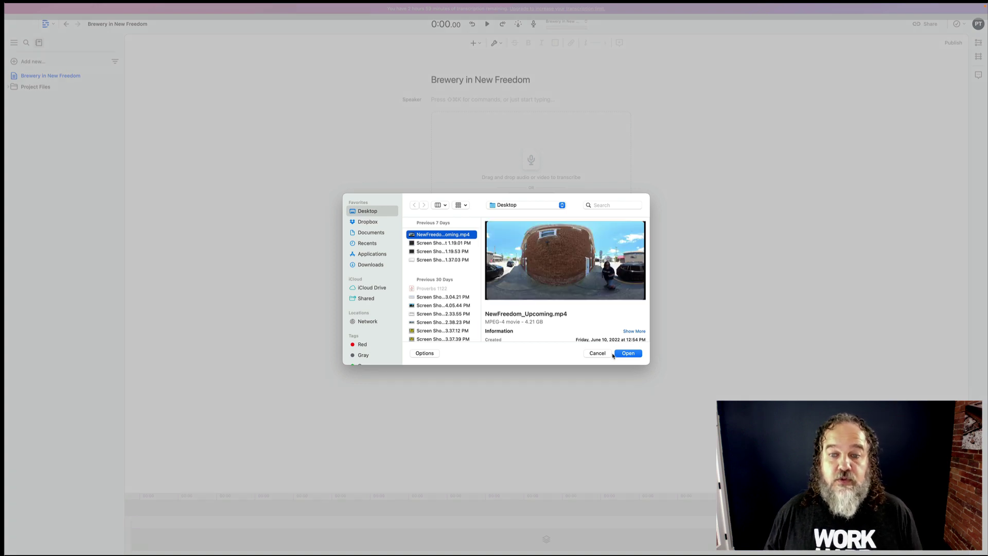
{"action": "left_click", "coordinate": [629, 353]}
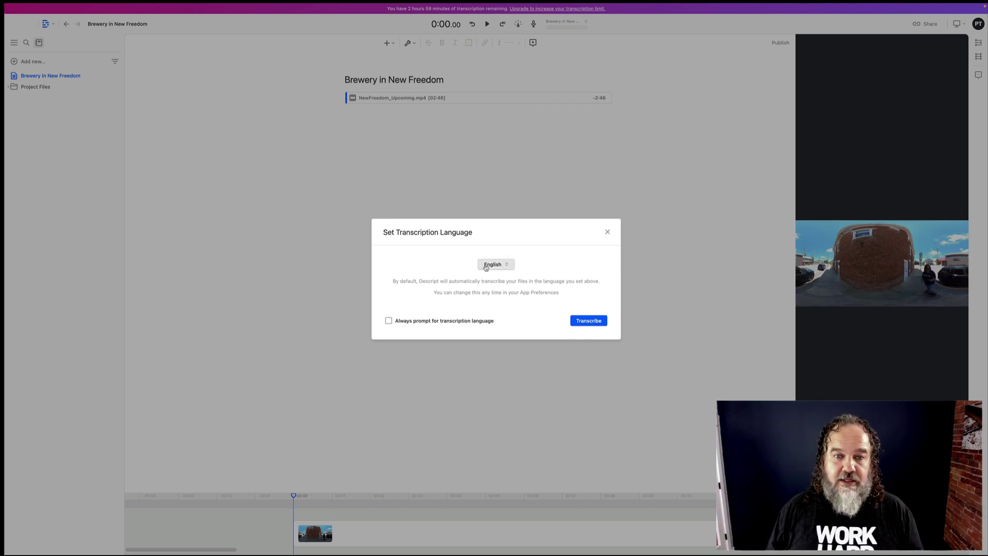
{"action": "left_click", "coordinate": [588, 320]}
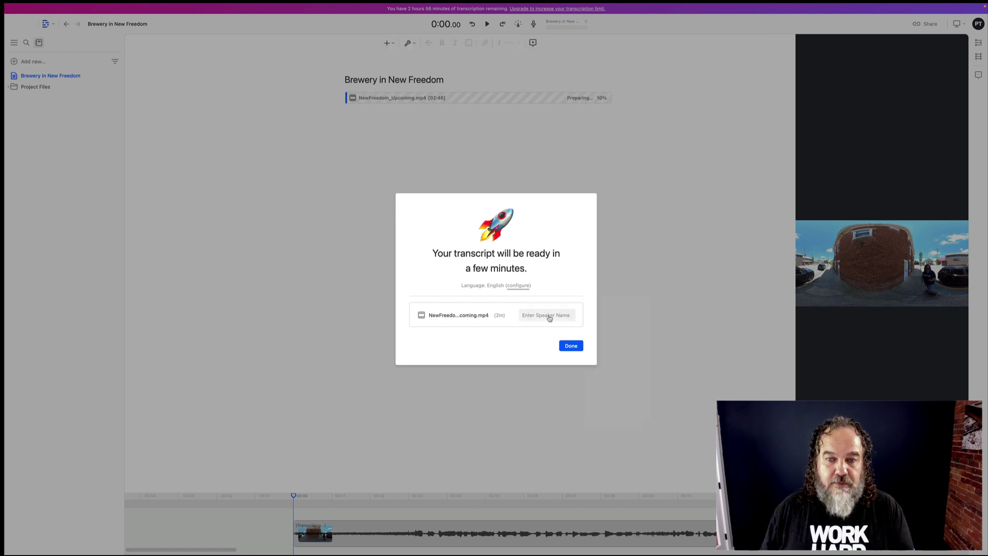
{"action": "left_click", "coordinate": [570, 346]}
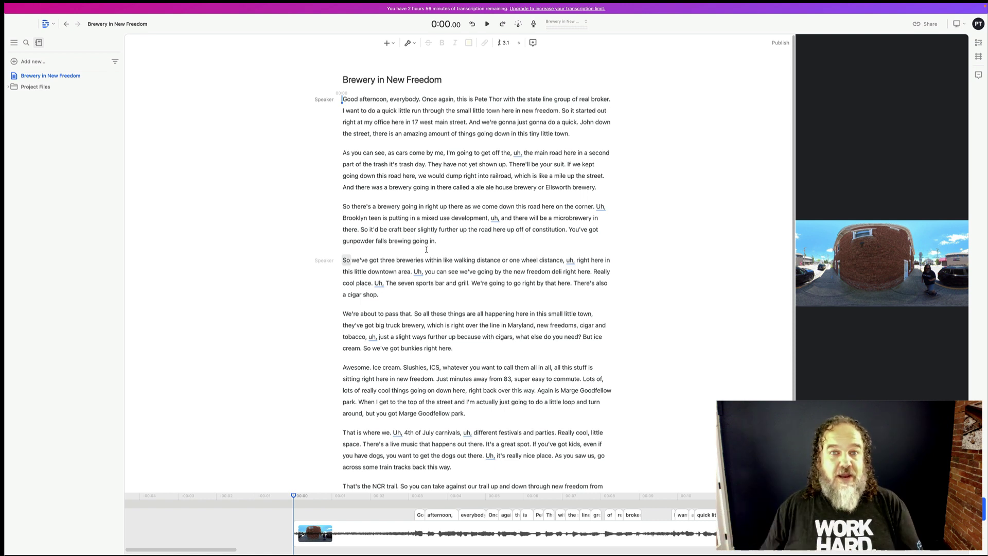
{"action": "scroll", "coordinate": [450, 230], "scroll_direction": "down", "scroll_amount": 1}
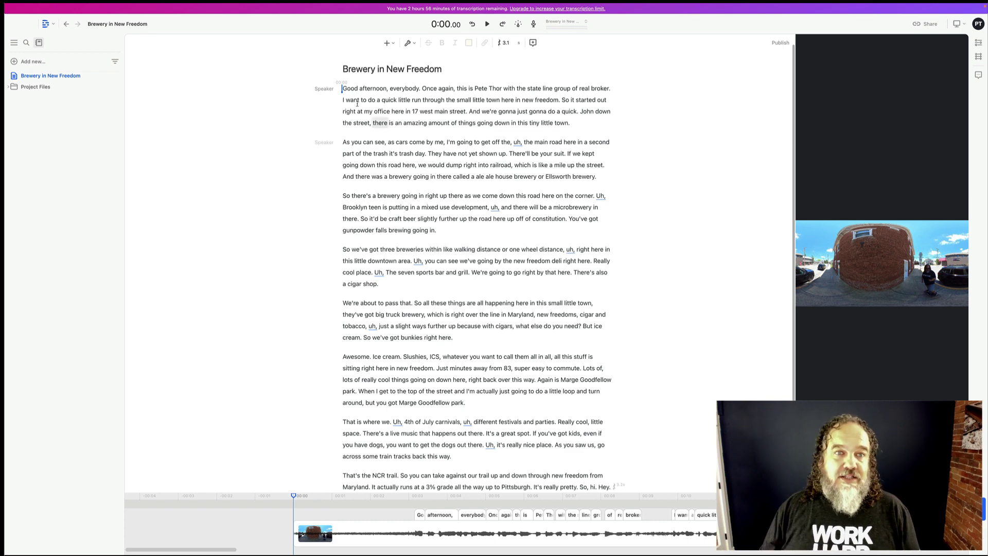
- Drag-select the entire Brewery in New Freedom transcript from start to end
{"action": "left_click_drag", "start_coordinate": [342, 87], "coordinate": [631, 463]}
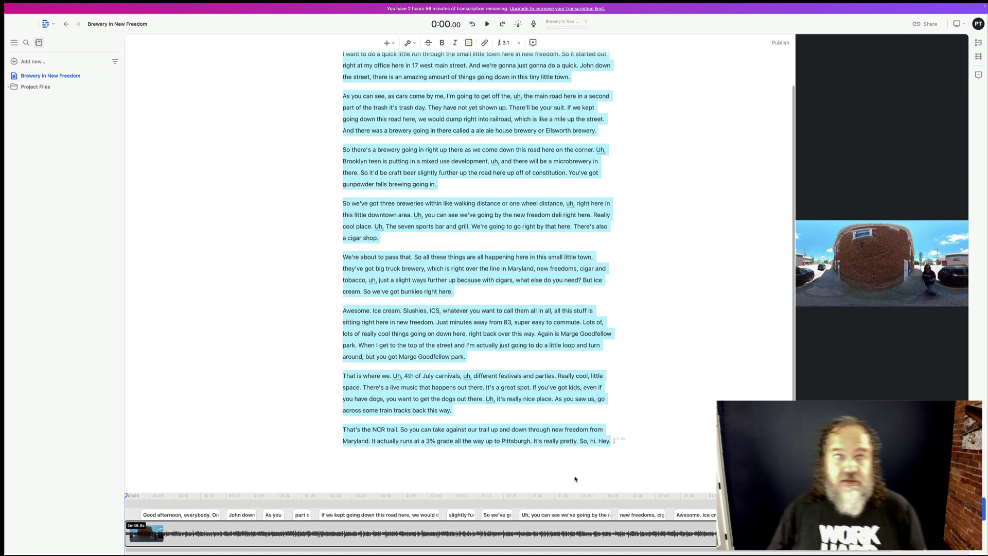
{"action": "mouse_move", "coordinate": [590, 544]}
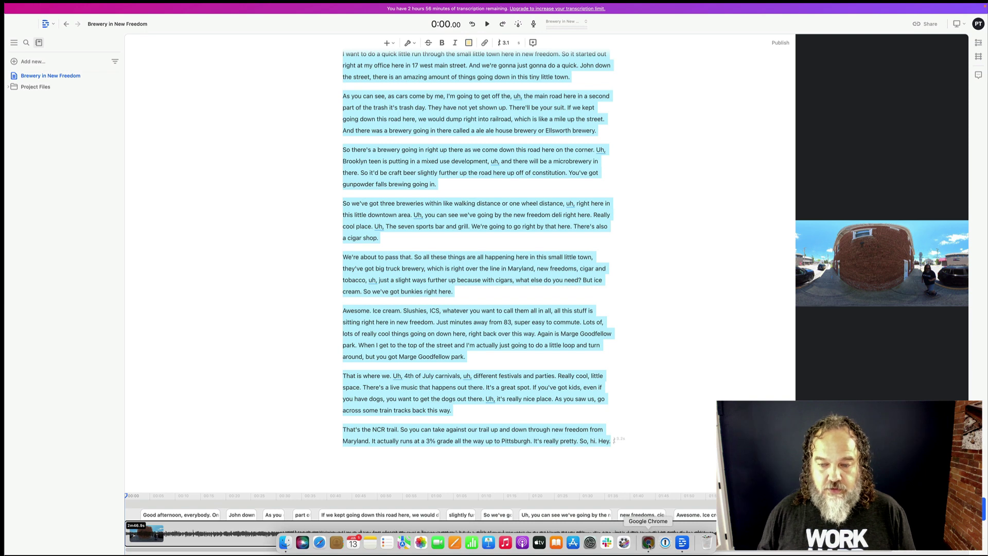
- Copy the selected transcript text in Pages to the clipboard and return to the browser
{"action": "left_click", "coordinate": [649, 541]}
{"action": "left_click", "coordinate": [231, 12]}
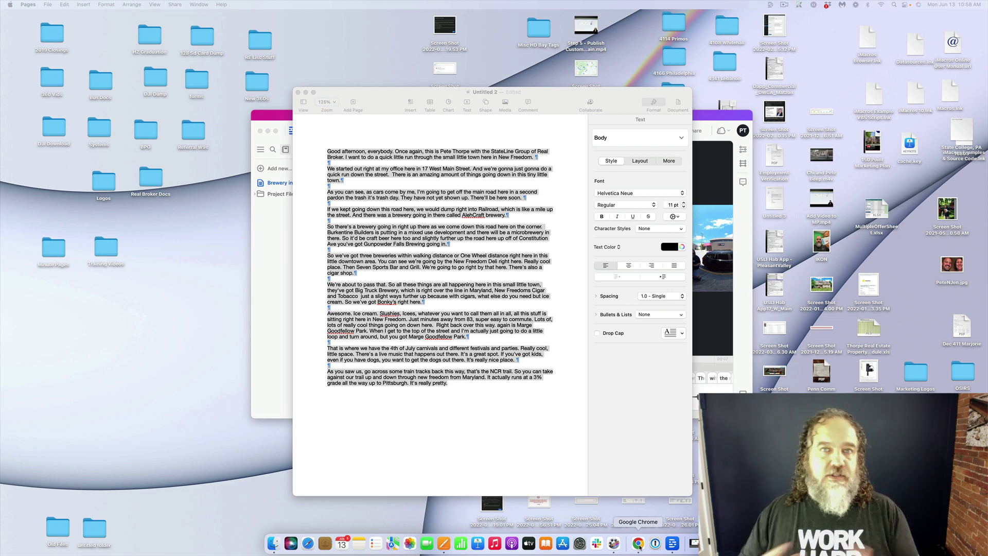
{"action": "right_click", "coordinate": [446, 265]}
{"action": "left_click", "coordinate": [494, 290]}
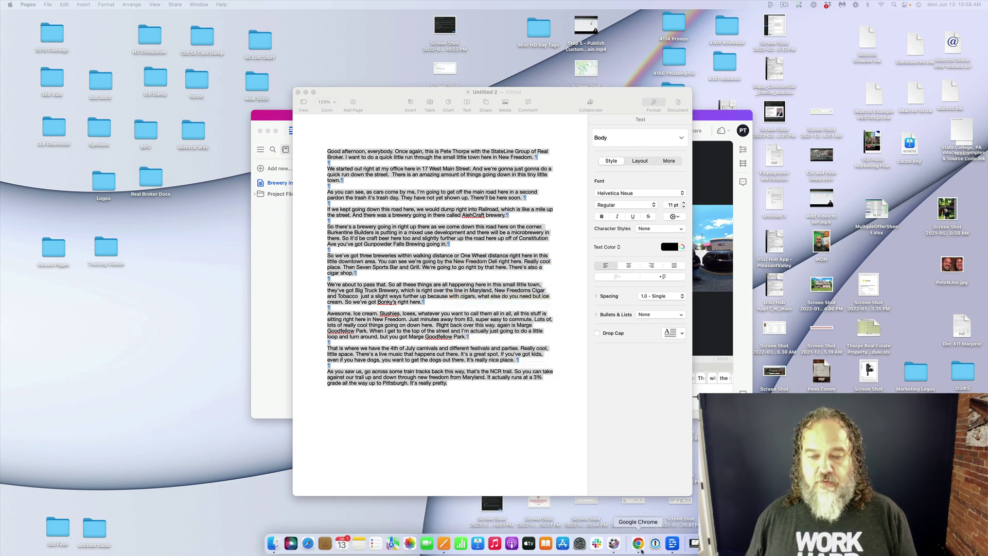
{"action": "left_click", "coordinate": [638, 543]}
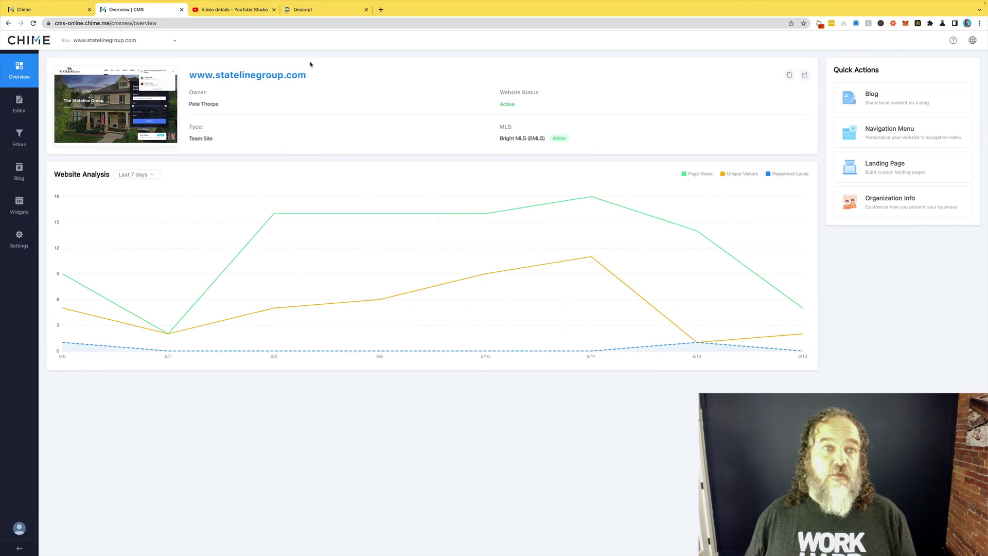
- Paste the transcript into the YouTube video description, save it, and return to Chime CMS
{"action": "left_click", "coordinate": [235, 9]}
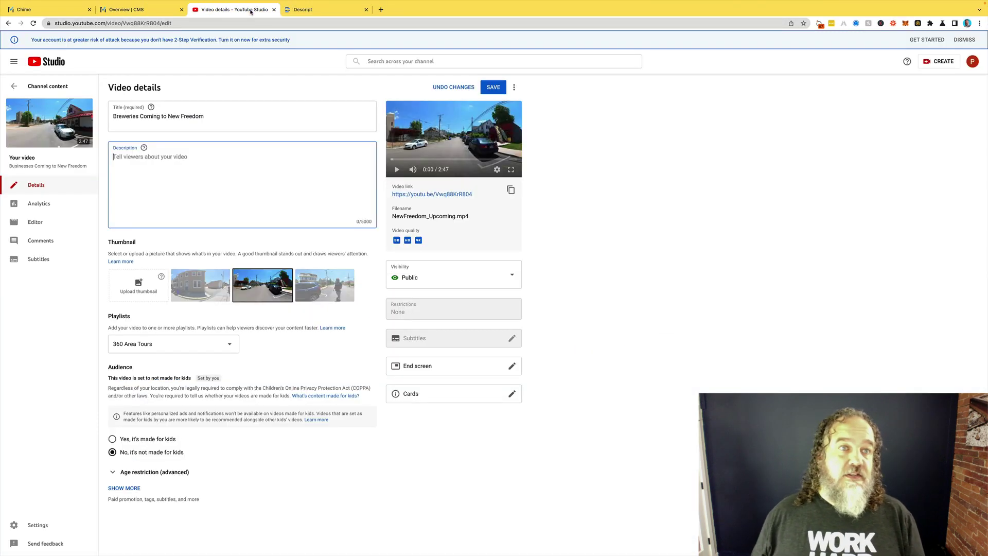
{"action": "left_click", "coordinate": [129, 163]}
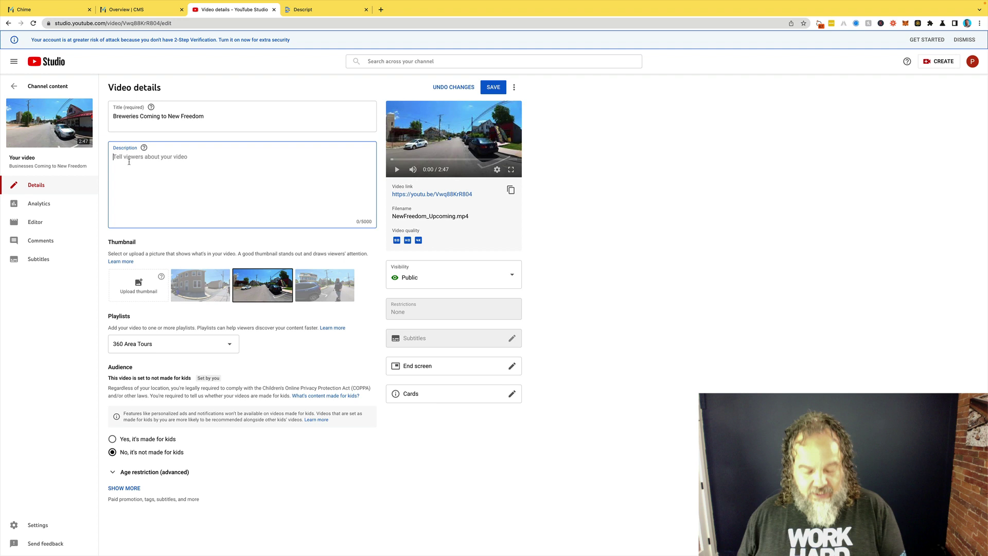
{"action": "key", "text": "super+v"}
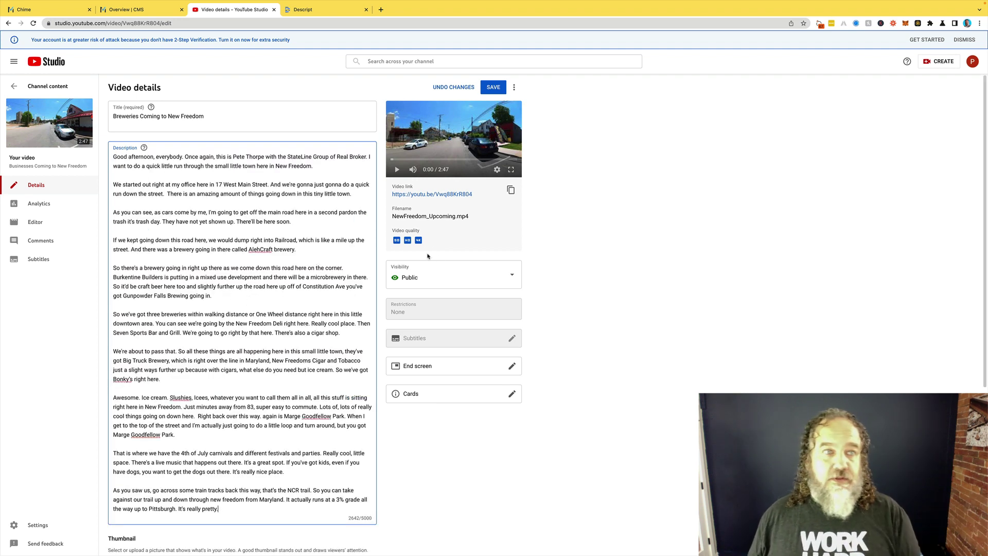
{"action": "left_click", "coordinate": [493, 87]}
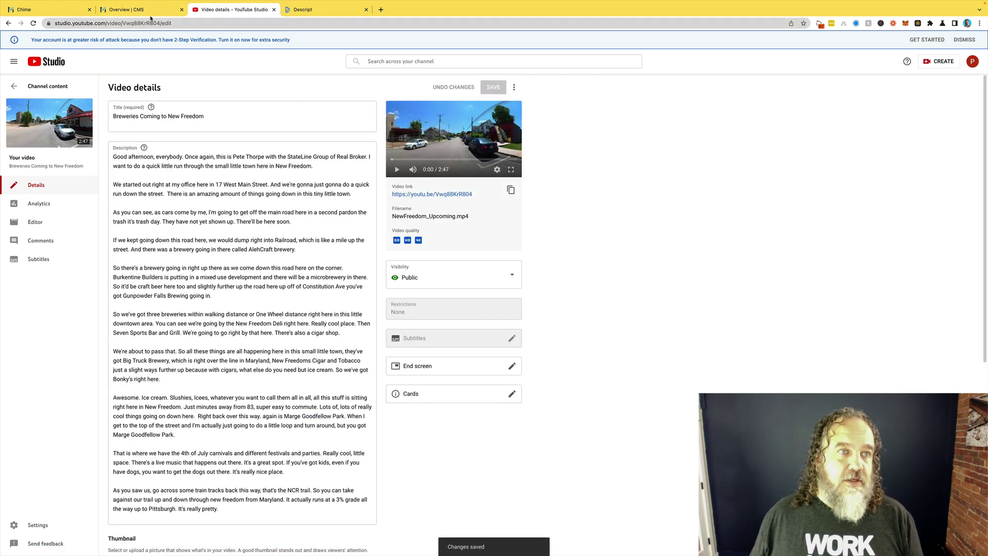
{"action": "left_click", "coordinate": [131, 9]}
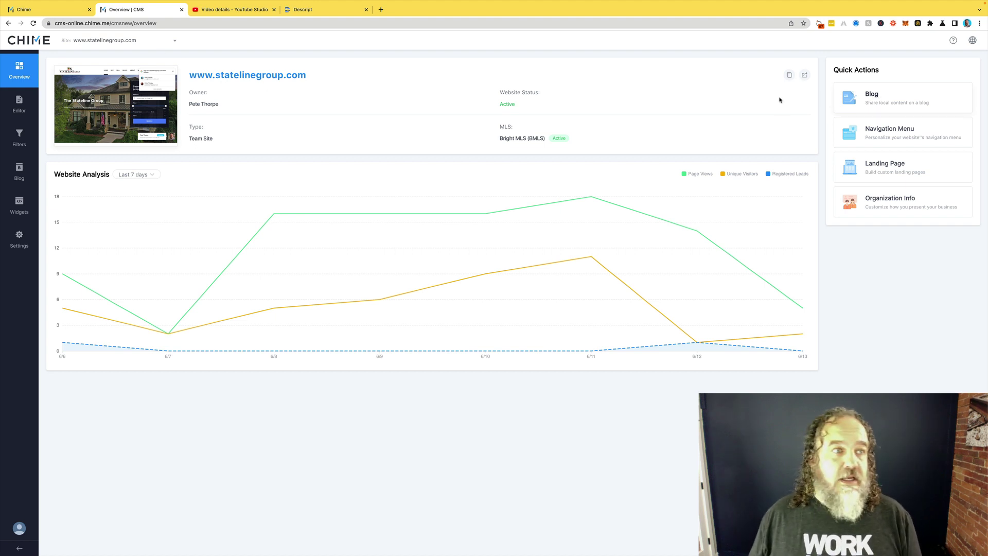
- Add a blog post titled 'Breweries Coming To New Freedom' and paste the transcript as its content
{"action": "left_click", "coordinate": [20, 172]}
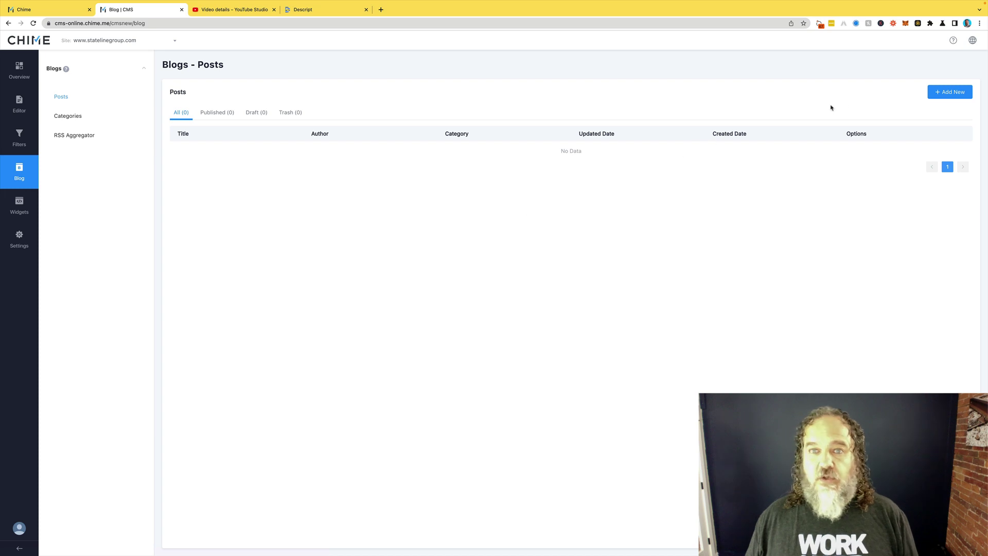
{"action": "left_click", "coordinate": [948, 92]}
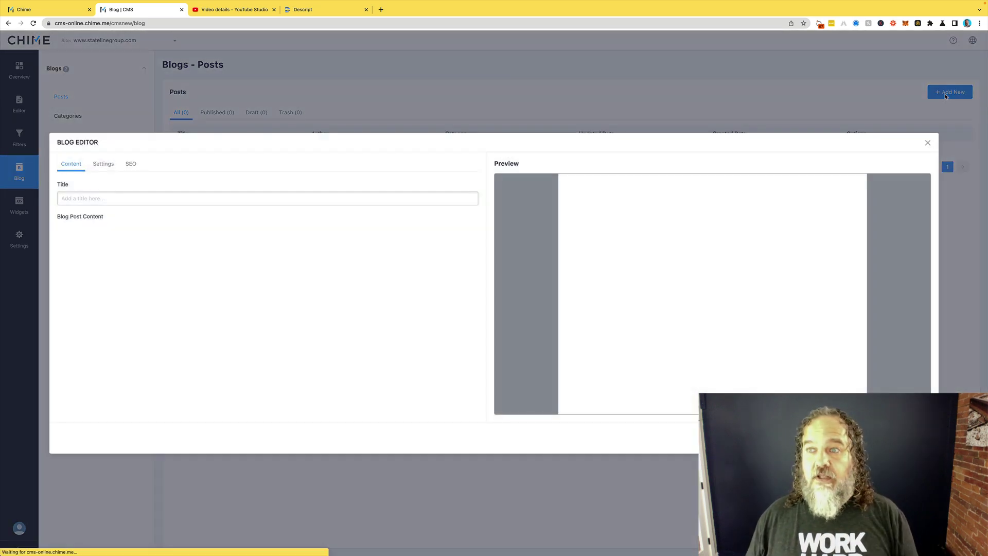
{"action": "left_click", "coordinate": [115, 197]}
{"action": "type", "text": "Breweries Coming To New Freedom"}
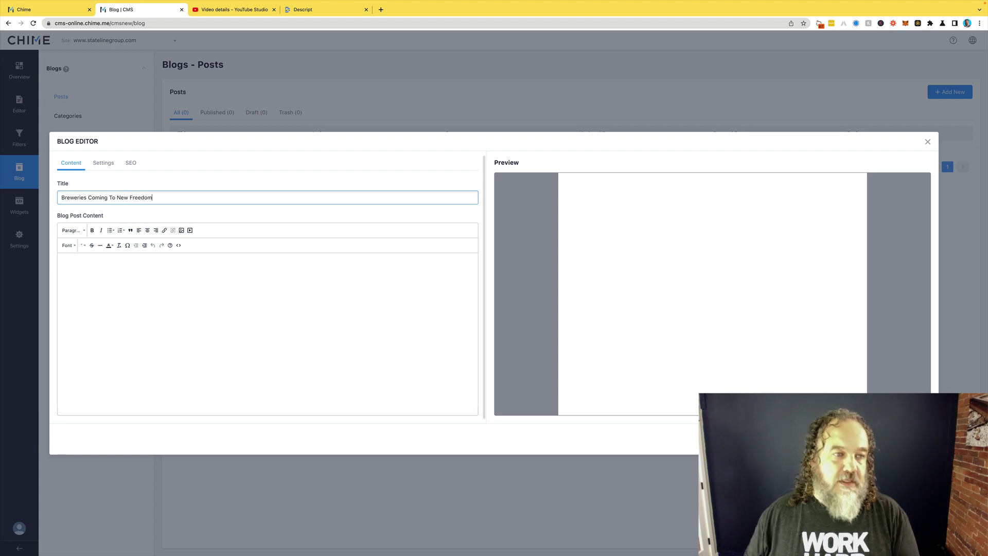
{"action": "left_click", "coordinate": [77, 264]}
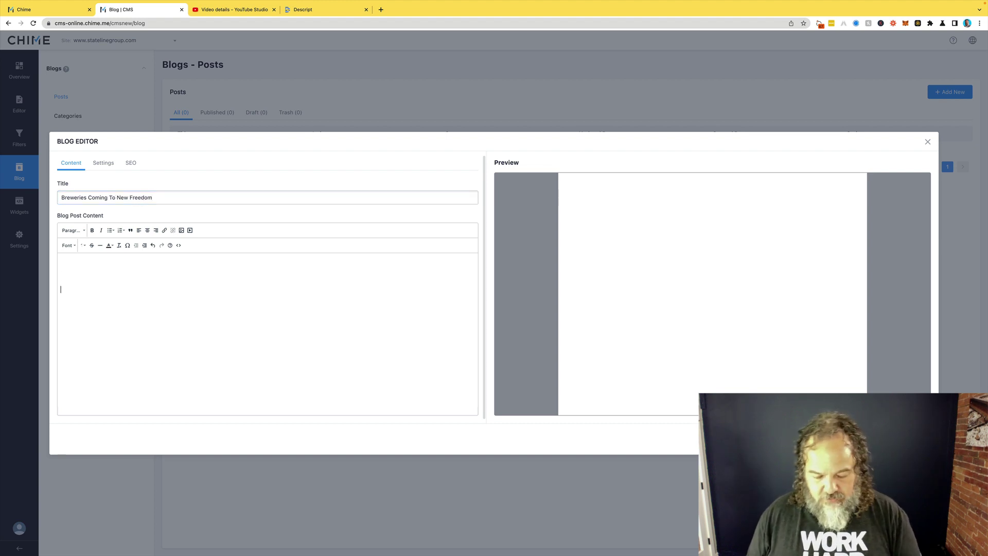
{"action": "key", "text": "ctrl+v"}
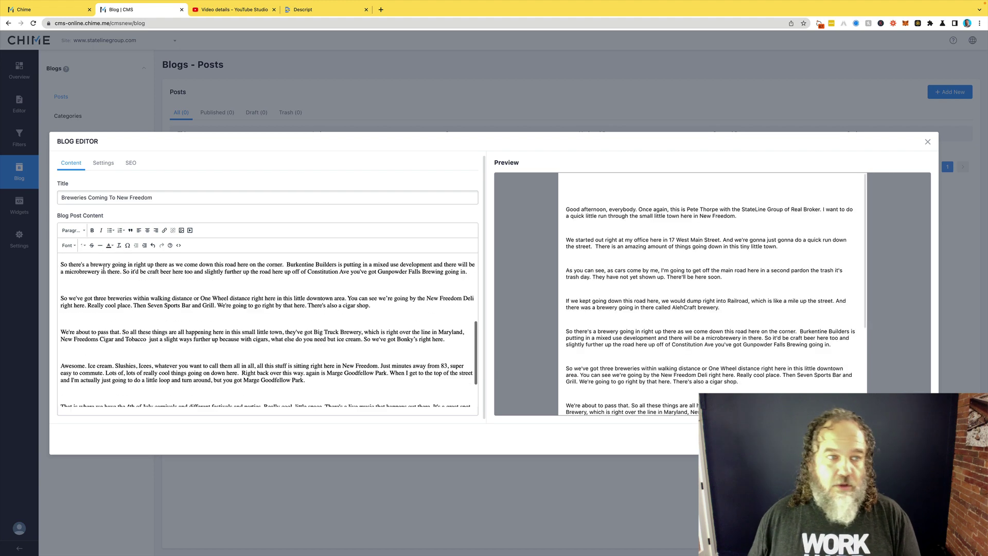
{"action": "scroll", "coordinate": [98, 270], "scroll_direction": "up", "scroll_amount": 5}
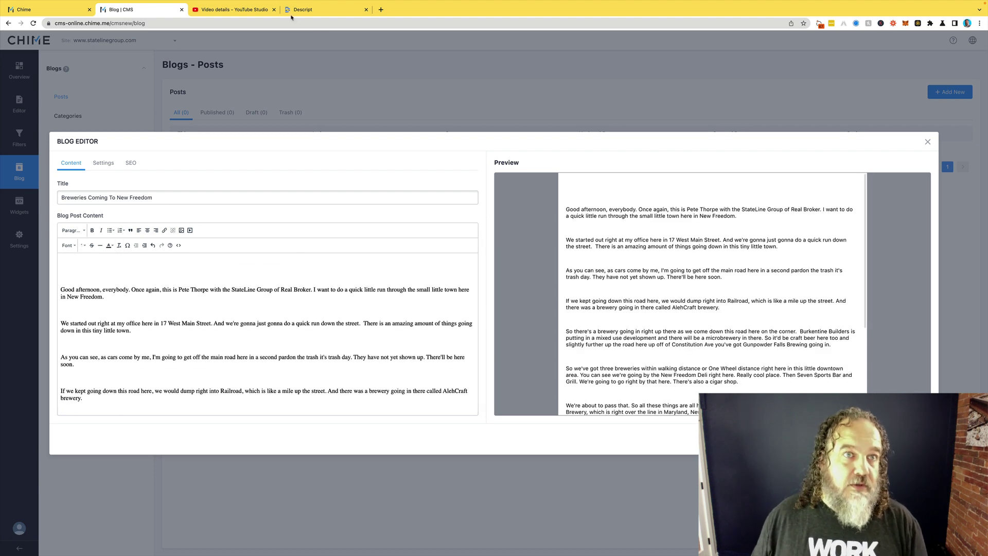
- Copy the video link from YouTube Studio and return to the Blog | CMS draft
{"action": "left_click", "coordinate": [232, 10]}
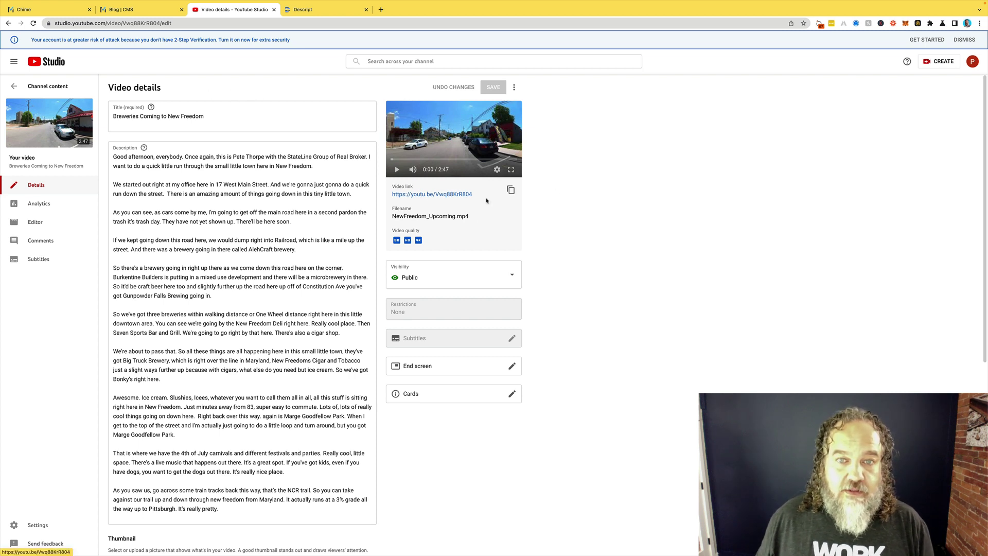
{"action": "left_click", "coordinate": [510, 191]}
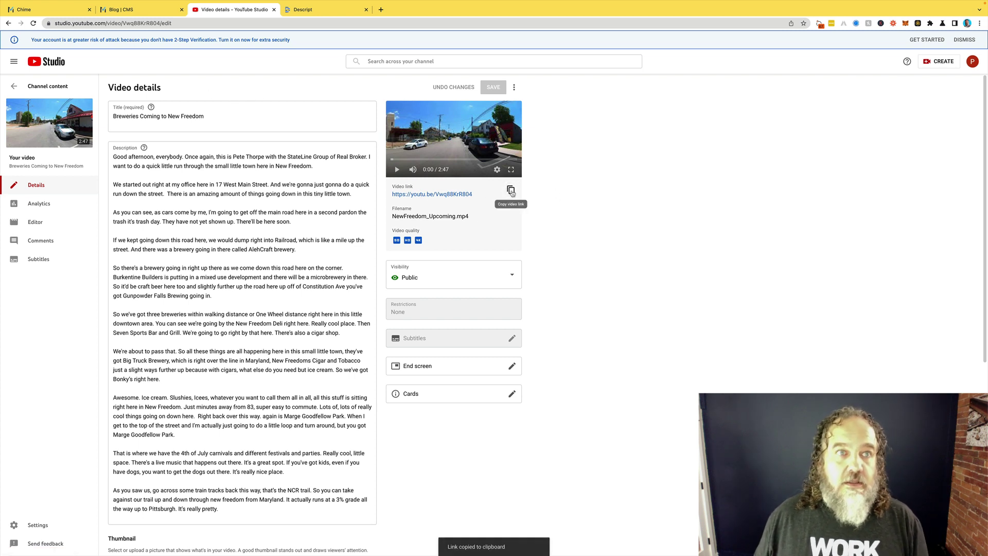
{"action": "left_click", "coordinate": [133, 10]}
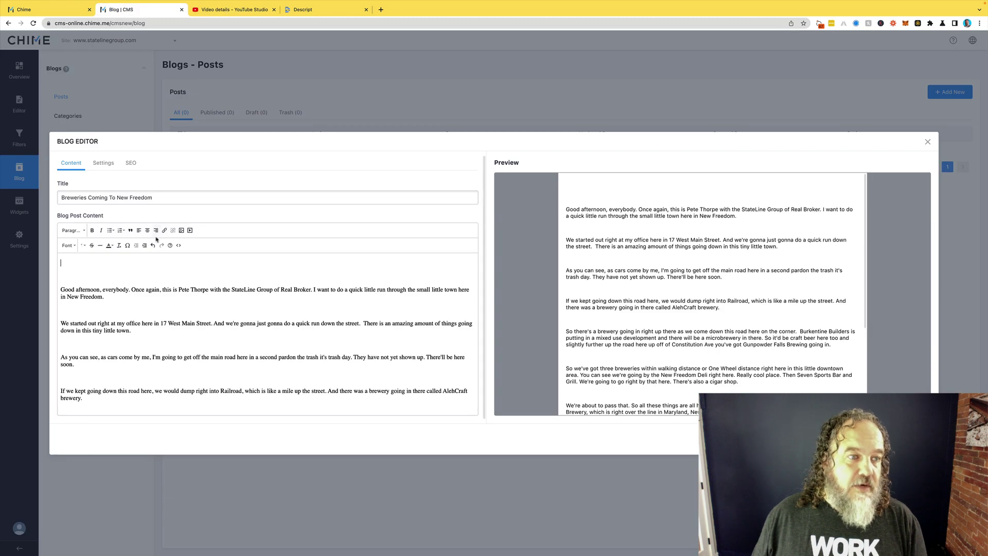
- Embed the copied YouTube link with Insert/Edit Media, then publish the blog post
{"action": "left_click", "coordinate": [182, 230]}
{"action": "left_click", "coordinate": [461, 280]}
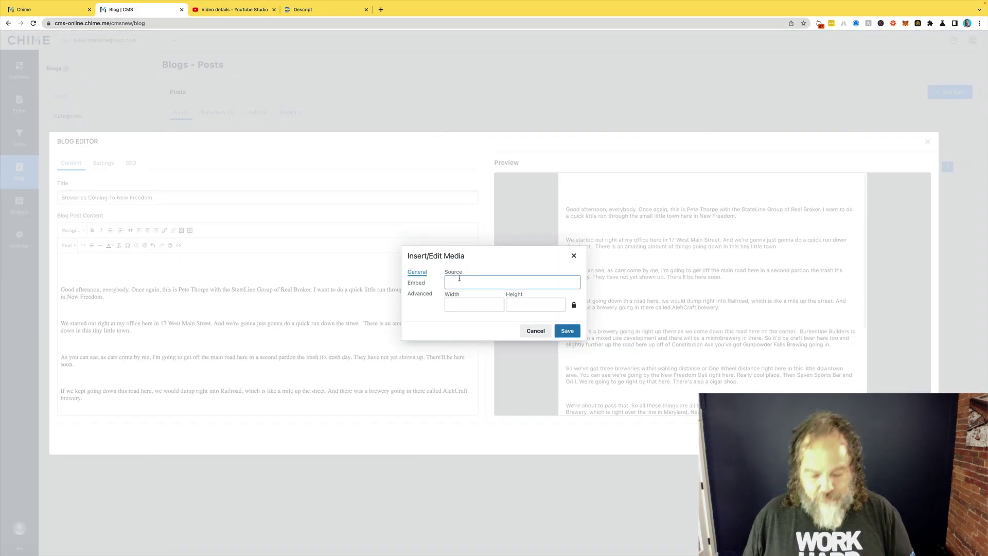
{"action": "key", "text": "ctrl+v"}
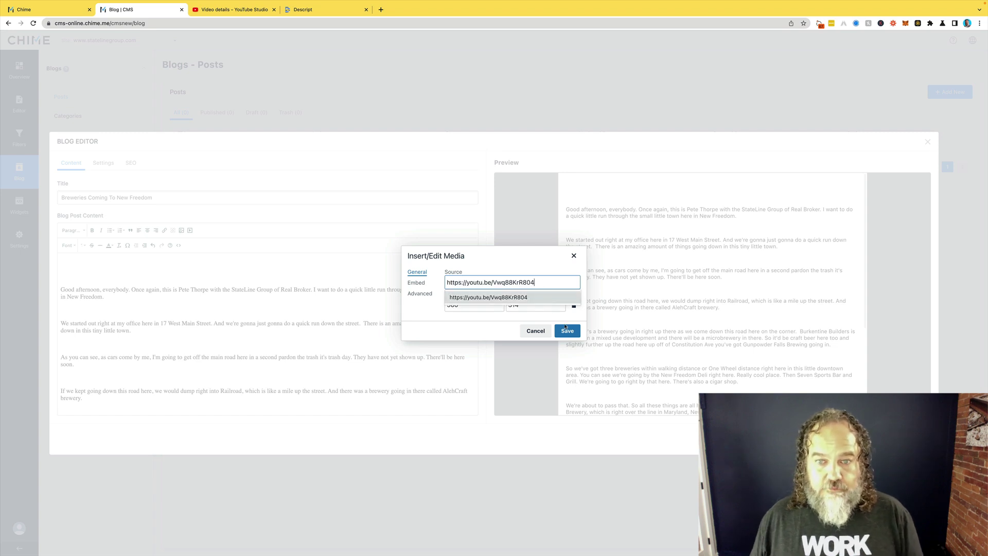
{"action": "left_click", "coordinate": [567, 331]}
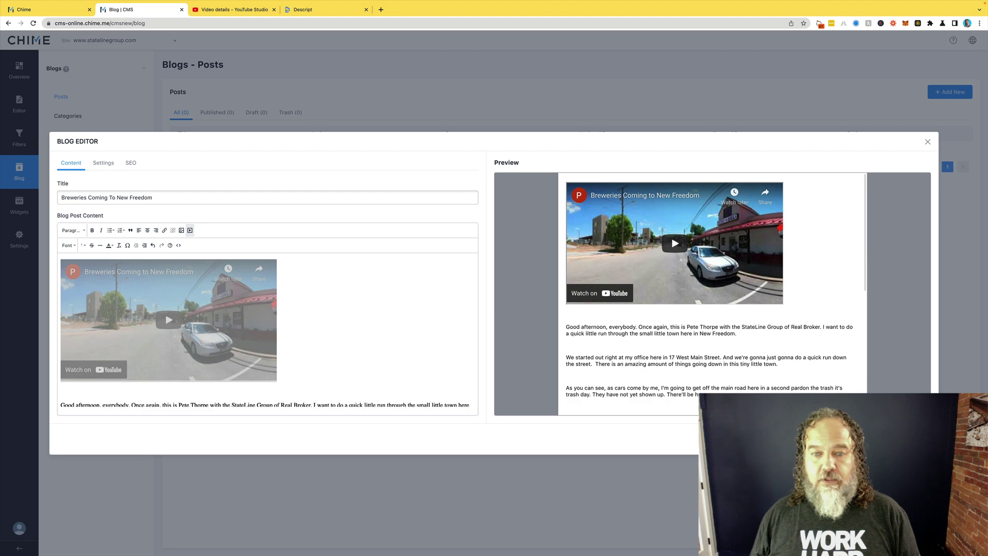
{"action": "left_click", "coordinate": [902, 436]}
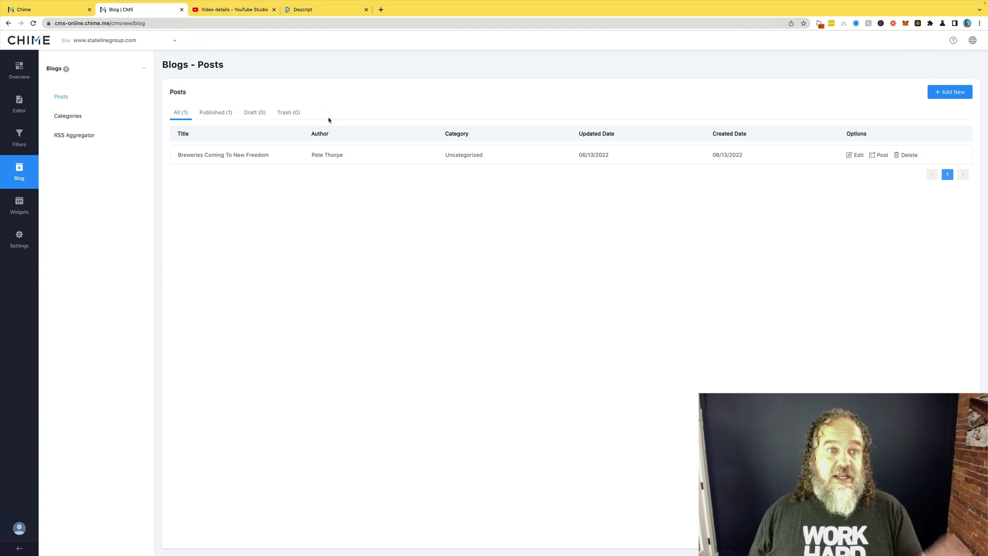
- Check the Descript browser tab, then return to the Chime CMS blog list
{"action": "left_click", "coordinate": [317, 30]}
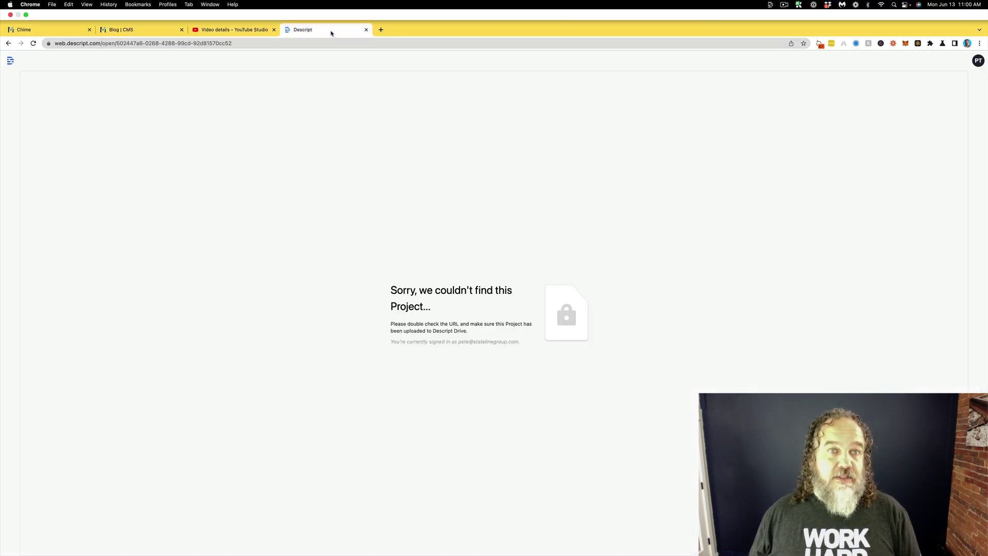
{"action": "left_click", "coordinate": [139, 30]}
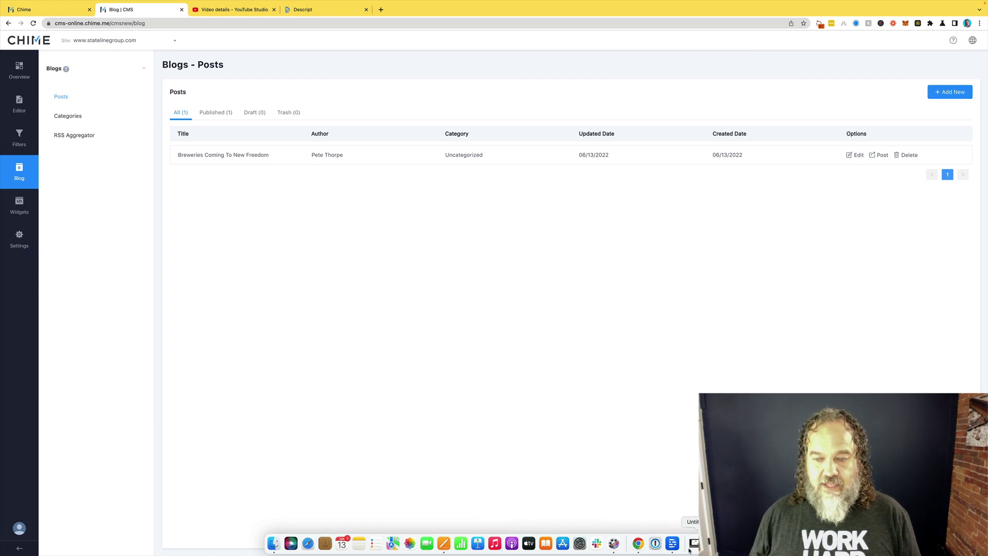
- Return to Descript and select the sentence 'So we've got bunkies right here.' in the Brewery in New Freedom transcript
{"action": "left_click", "coordinate": [672, 543]}
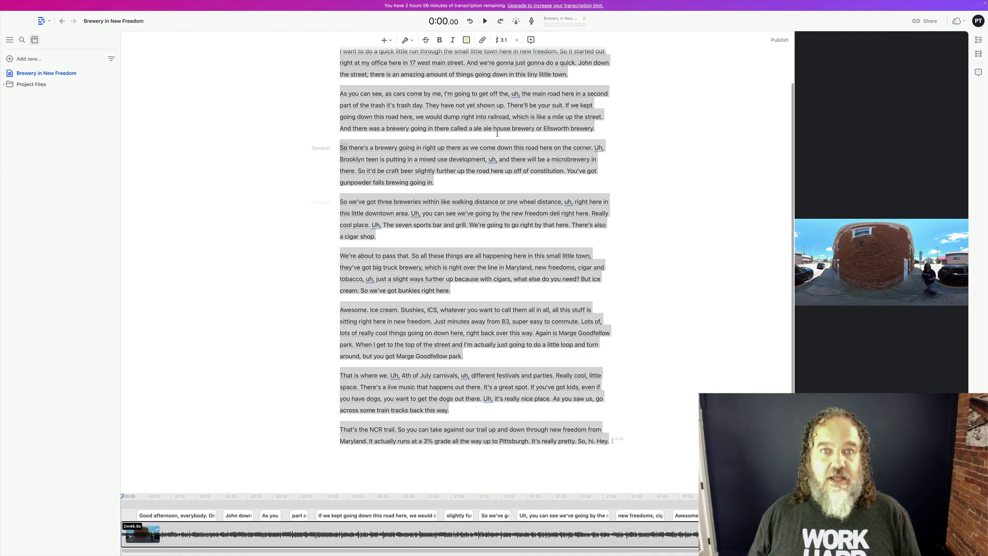
{"action": "left_click", "coordinate": [505, 240]}
{"action": "triple_click", "coordinate": [404, 294]}
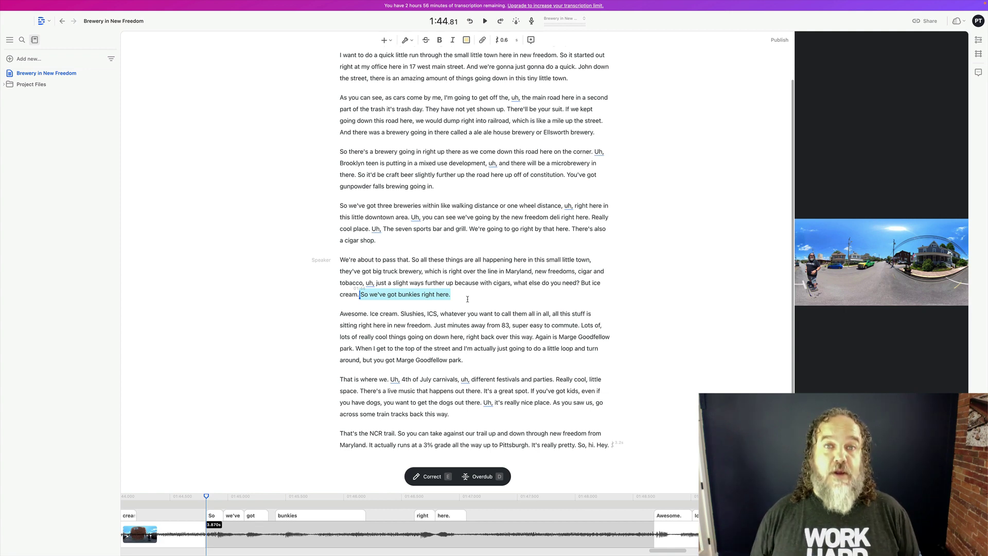
{"action": "scroll", "coordinate": [467, 298], "scroll_direction": "up", "scroll_amount": 1}
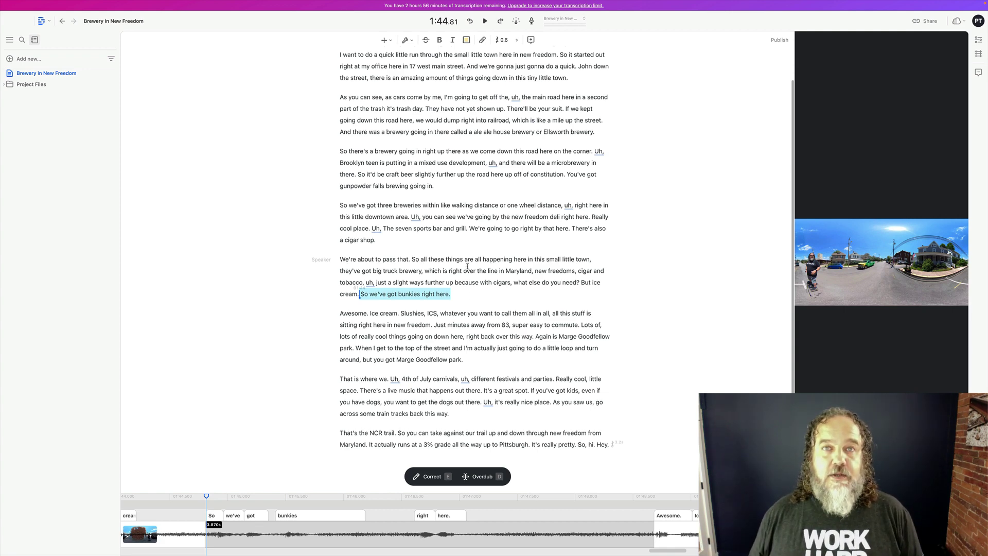